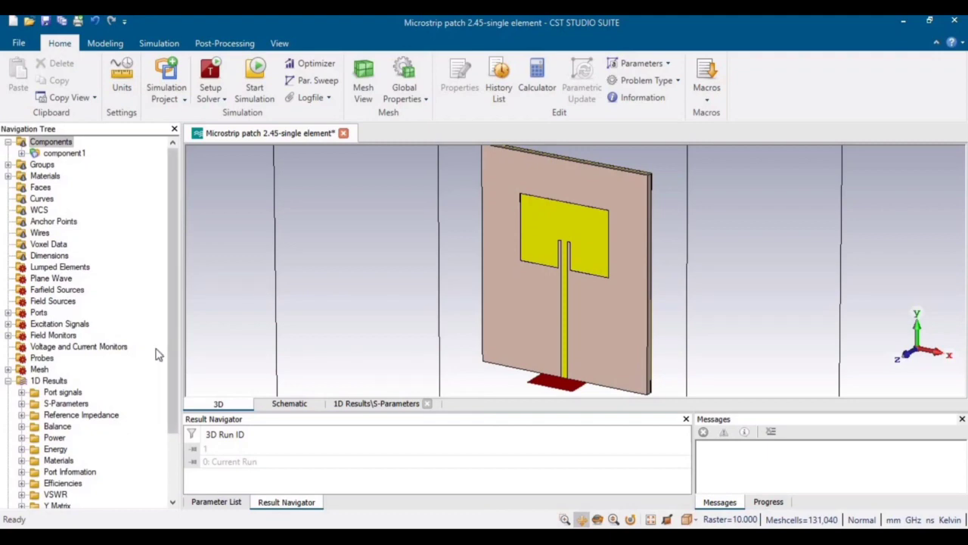
- View the S11 plot, then display the 2.45 GHz farfield gain pattern (5.467 dBi)
left_click(80, 405)
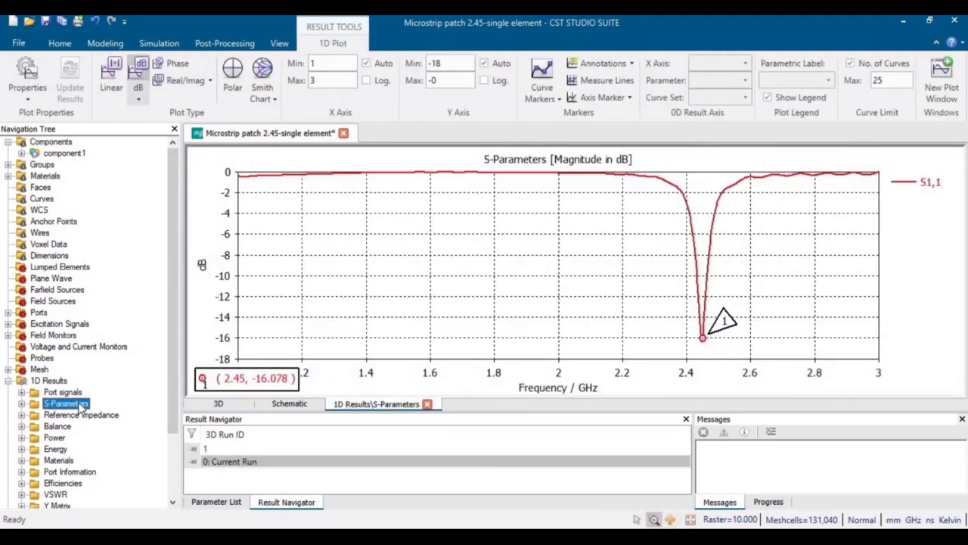
left_click_drag(174, 354, 174, 418)
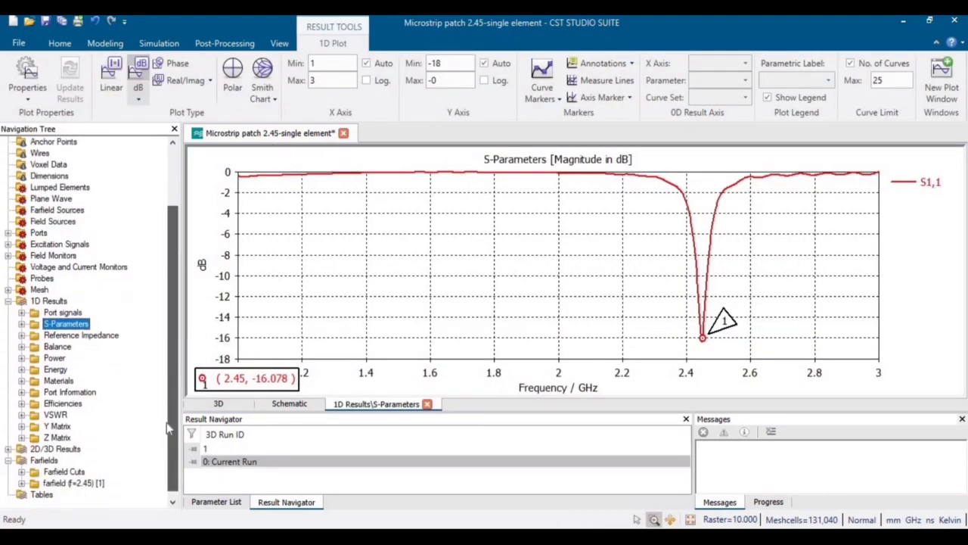
left_click(87, 487)
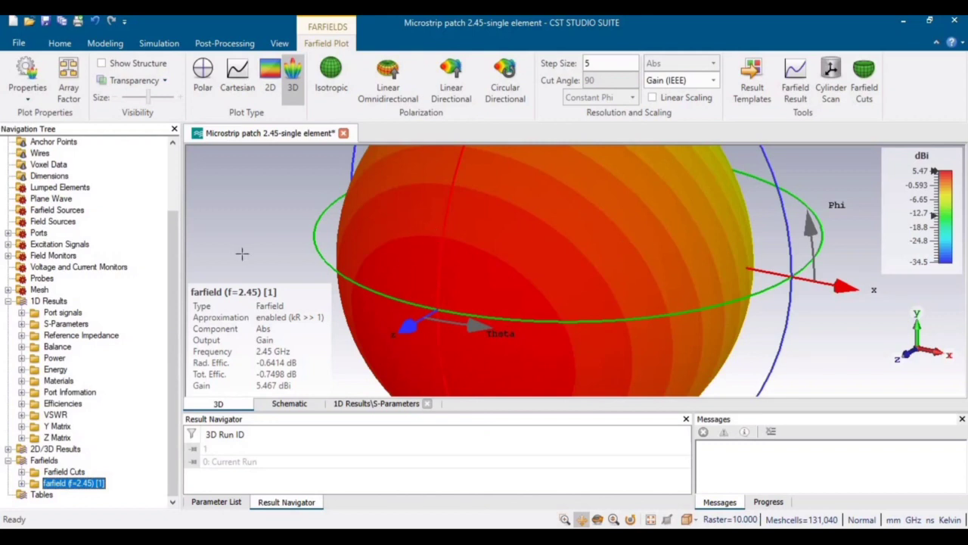
- Open the properties of the farfield (f=2.45) monitor under Field Monitors
scroll(173, 277, "up", 3)
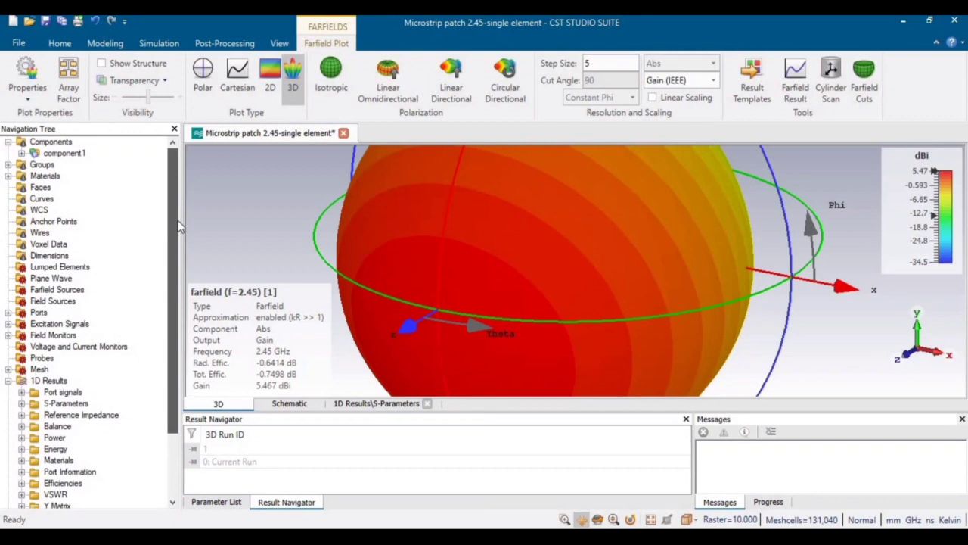
left_click(9, 335)
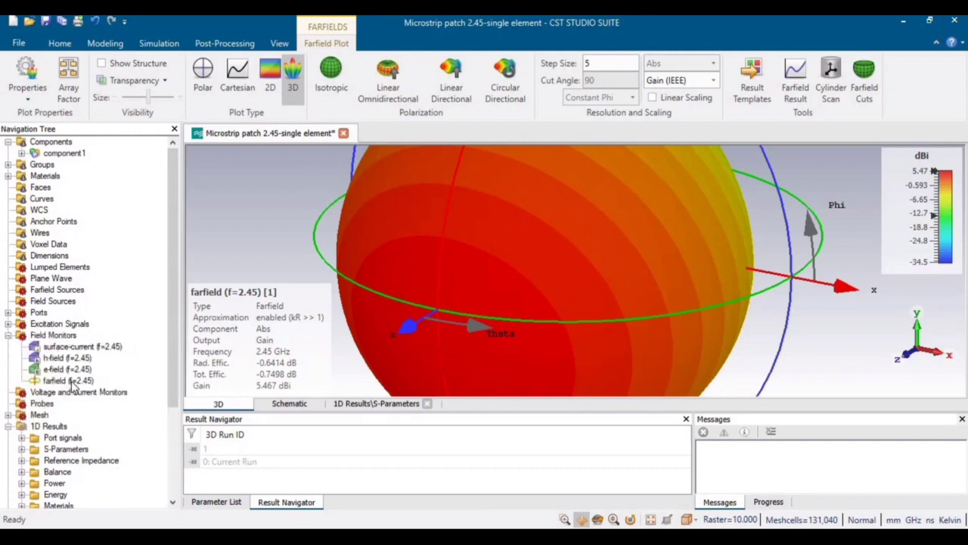
left_click(72, 382)
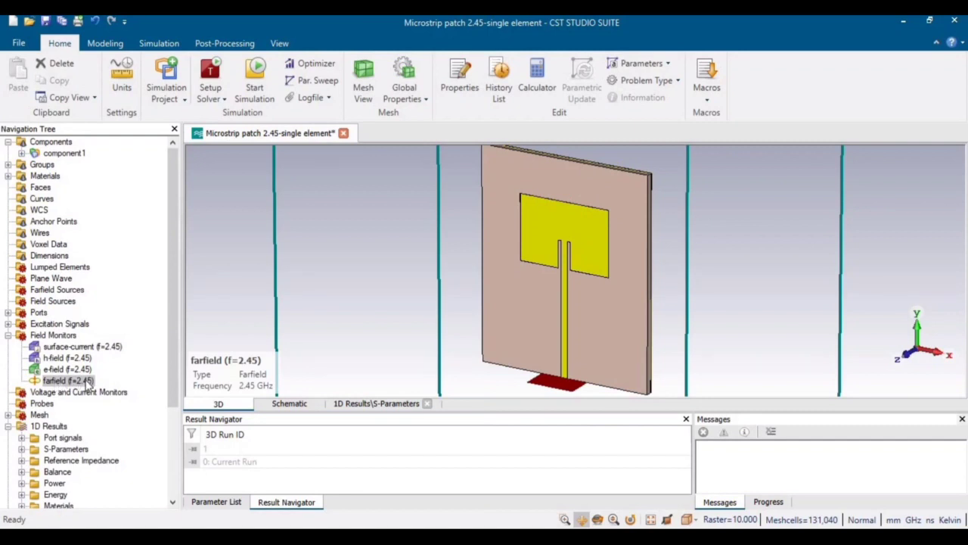
right_click(88, 387)
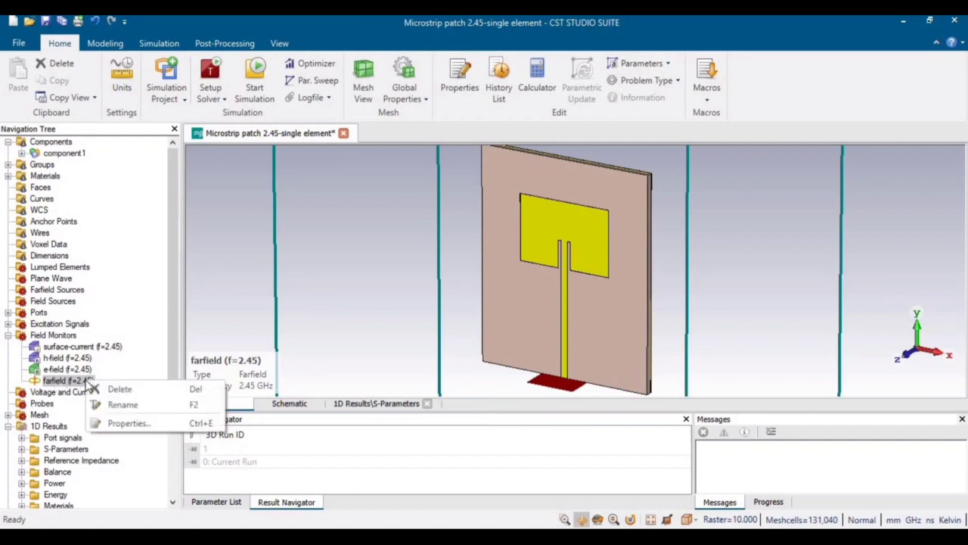
left_click(125, 424)
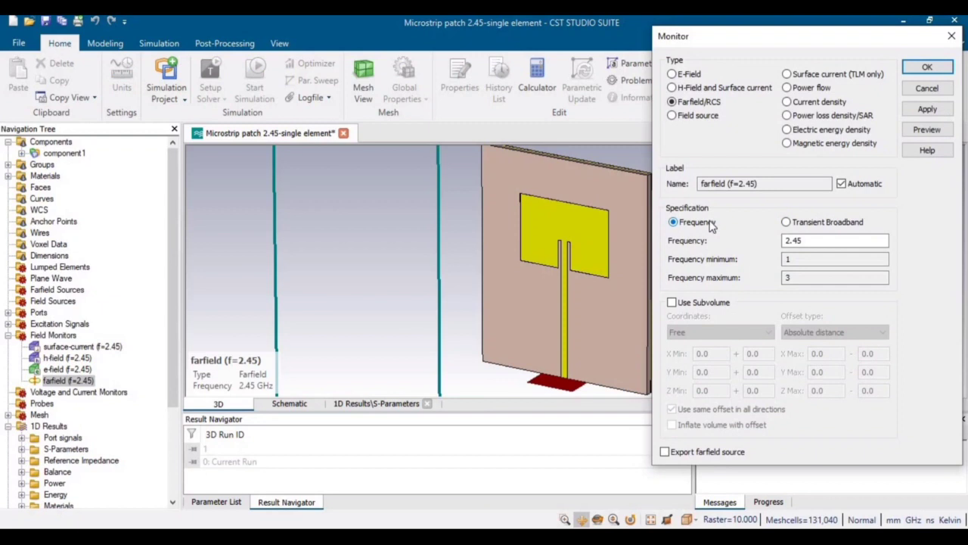
- Switch the monitor to transient broadband with 21 samples, accepting deletion of old results
left_click(802, 224)
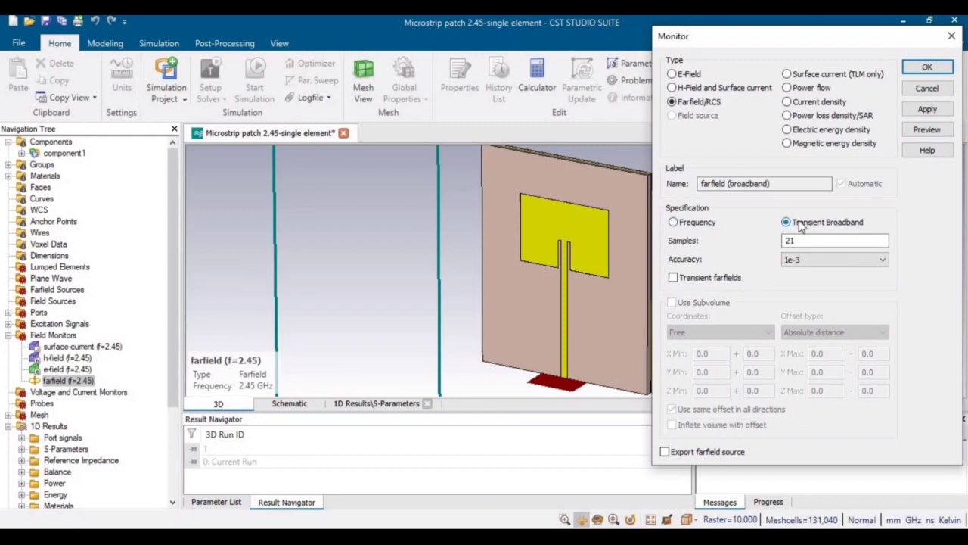
left_click(802, 241)
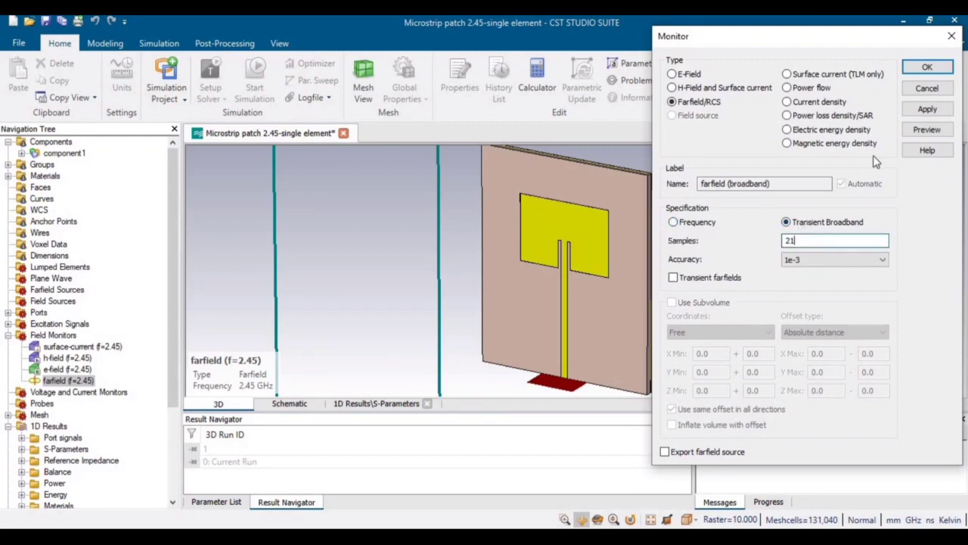
left_click(926, 109)
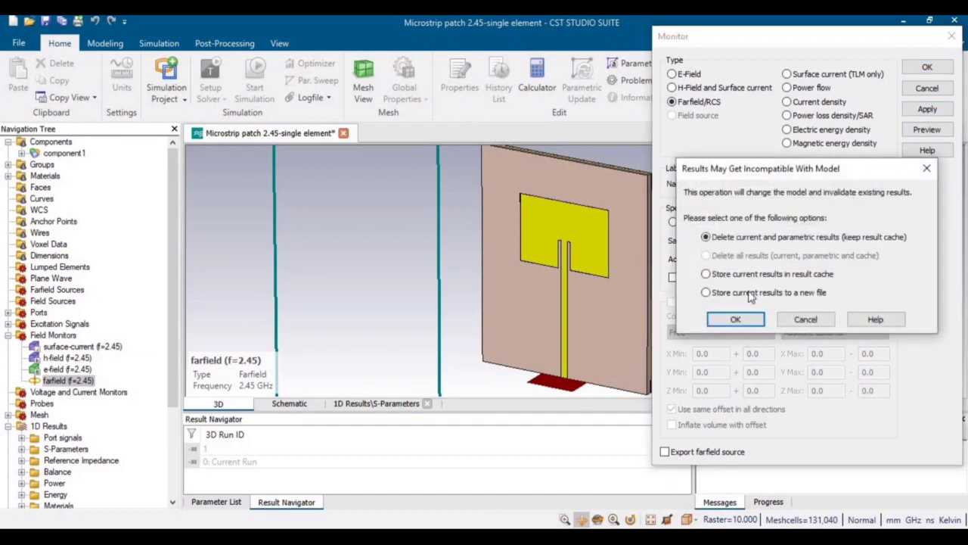
left_click(737, 319)
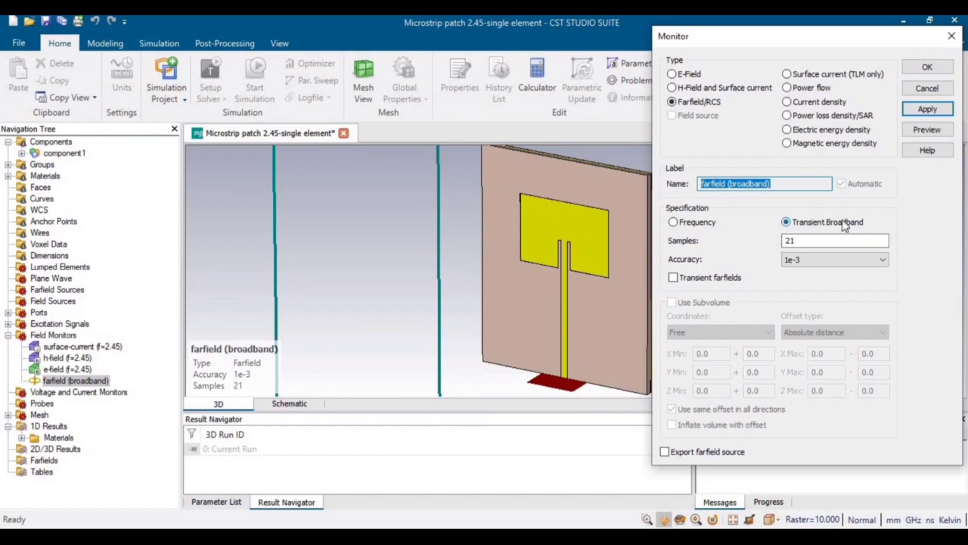
left_click(928, 67)
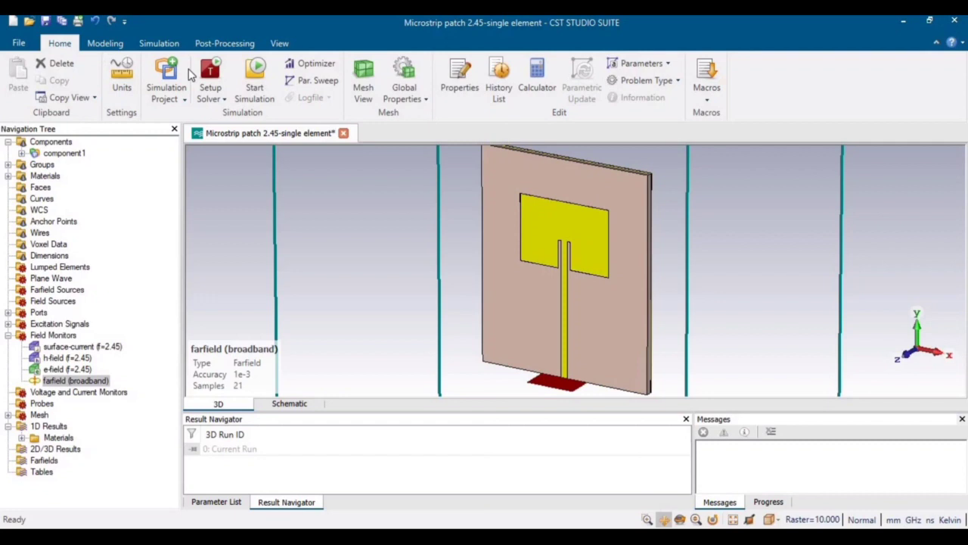
- Run the solver again using the broadband farfield monitor
left_click(255, 76)
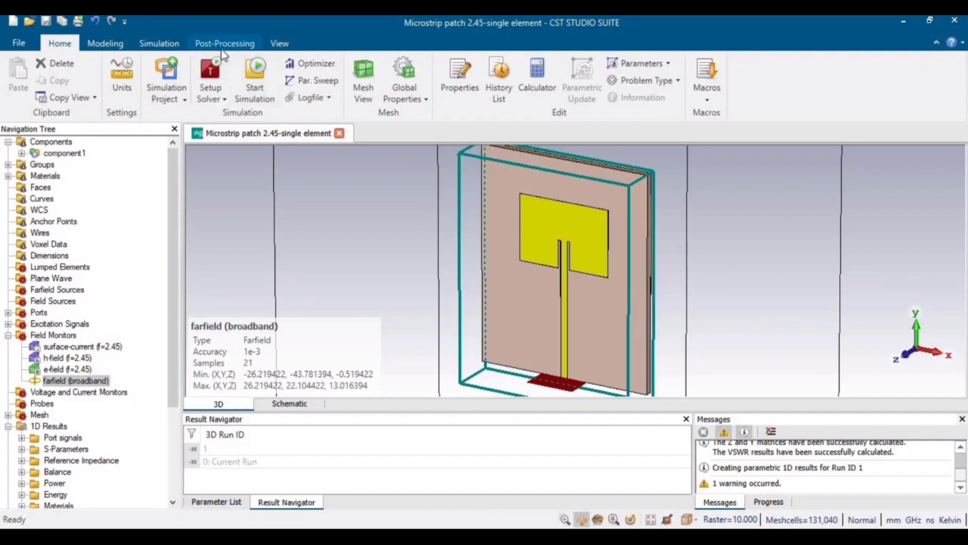
- Add a Farfield Result step under Farfield and Antenna Properties in Result Templates
left_click(222, 50)
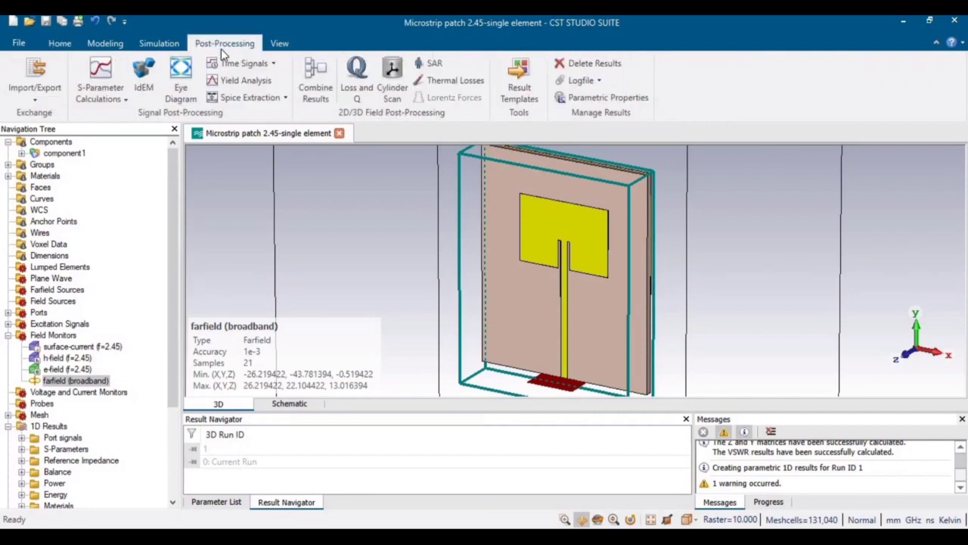
left_click(509, 104)
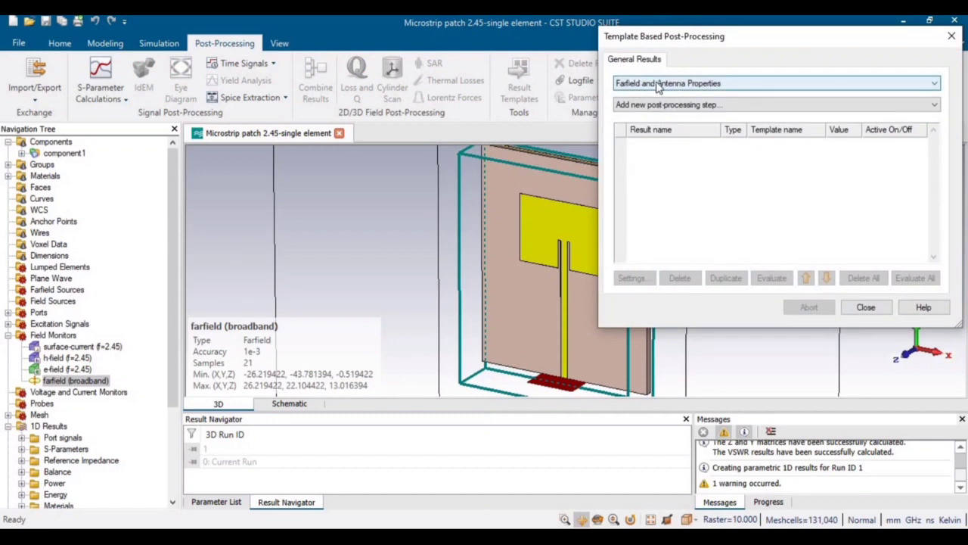
left_click(695, 85)
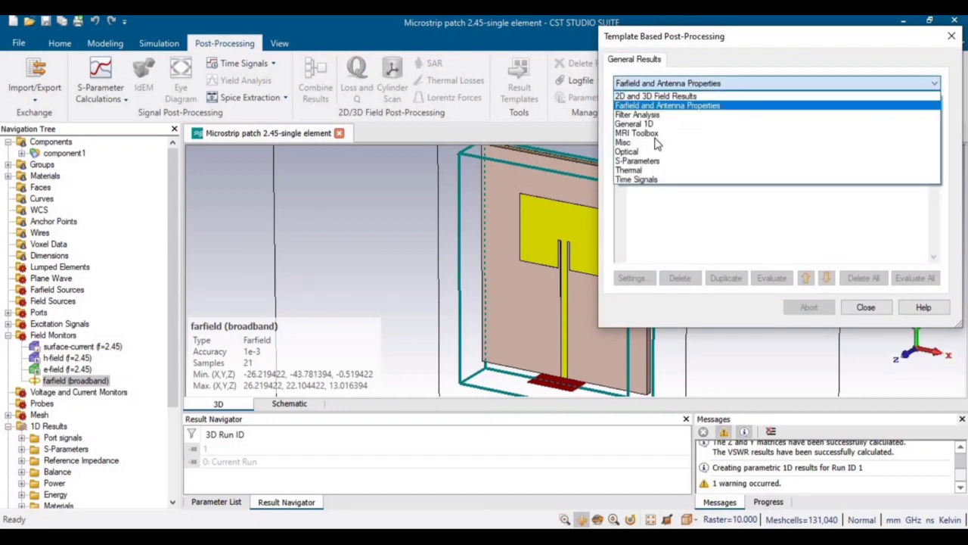
left_click(663, 88)
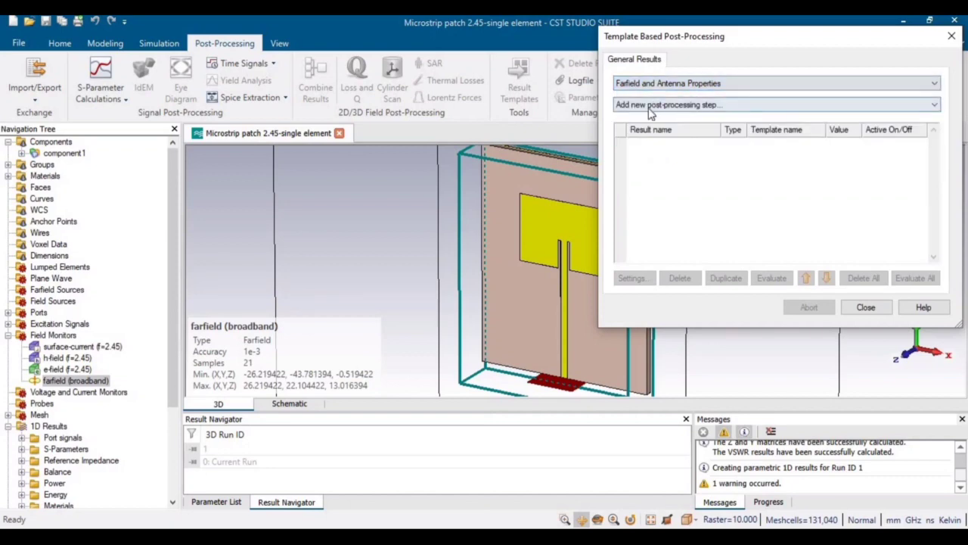
left_click(651, 106)
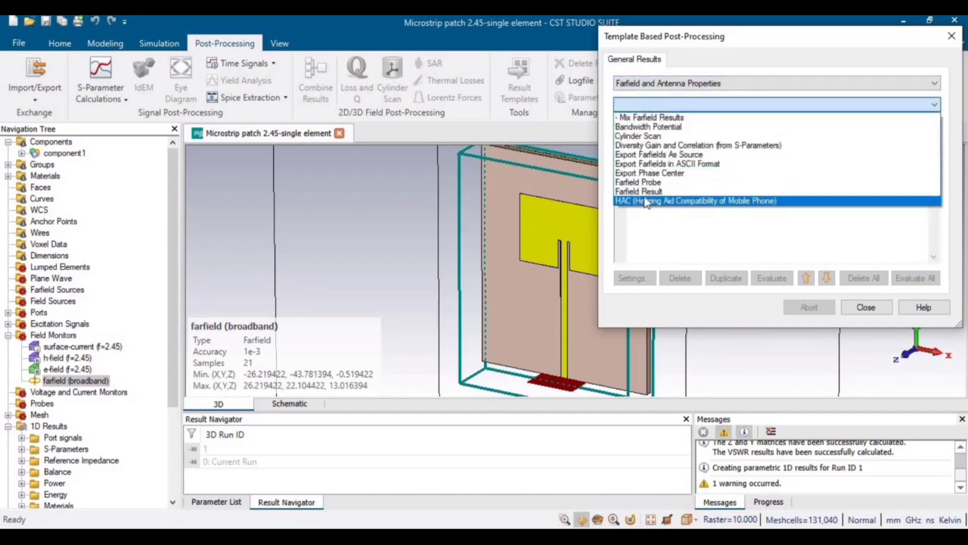
left_click(644, 193)
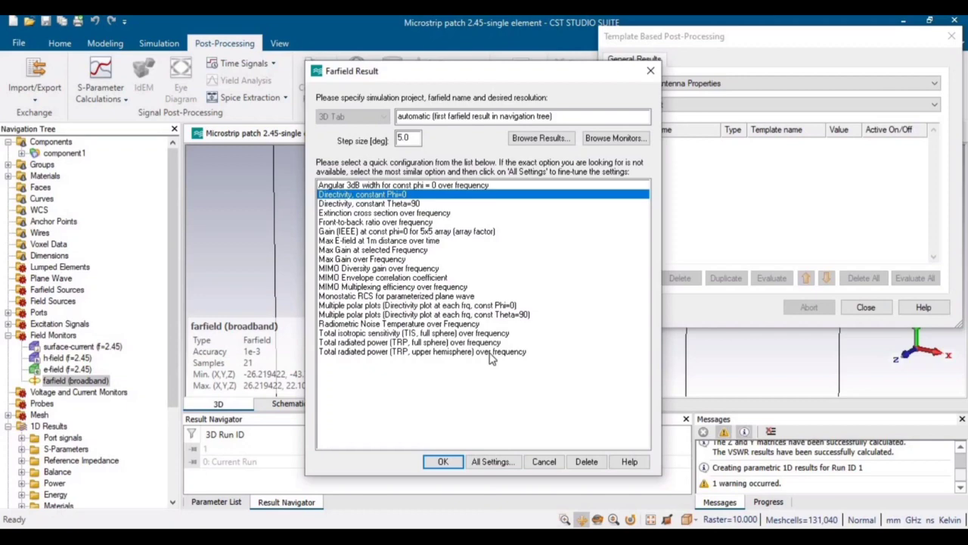
- Set the Farfield Result to broadband with Gain (IEEE) as the plotted quantity
left_click(484, 461)
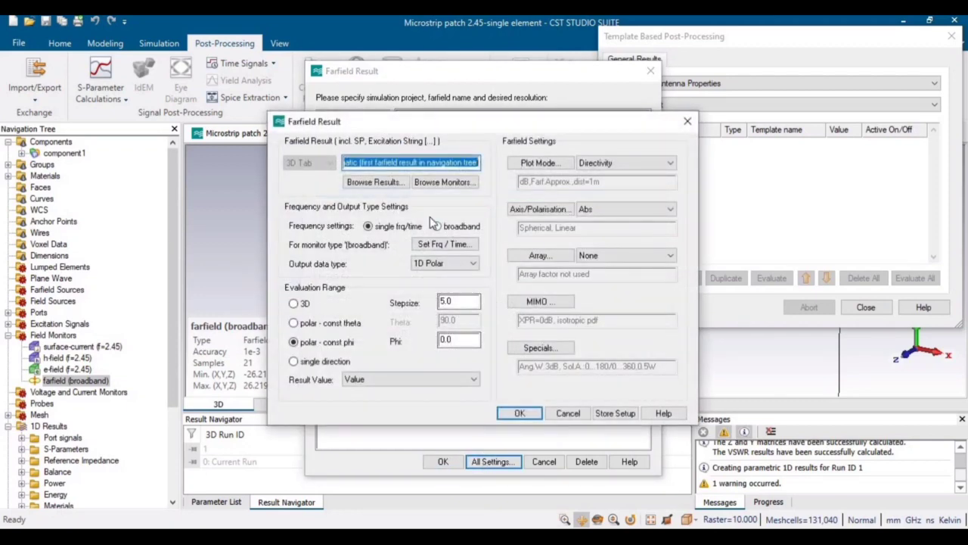
left_click(453, 228)
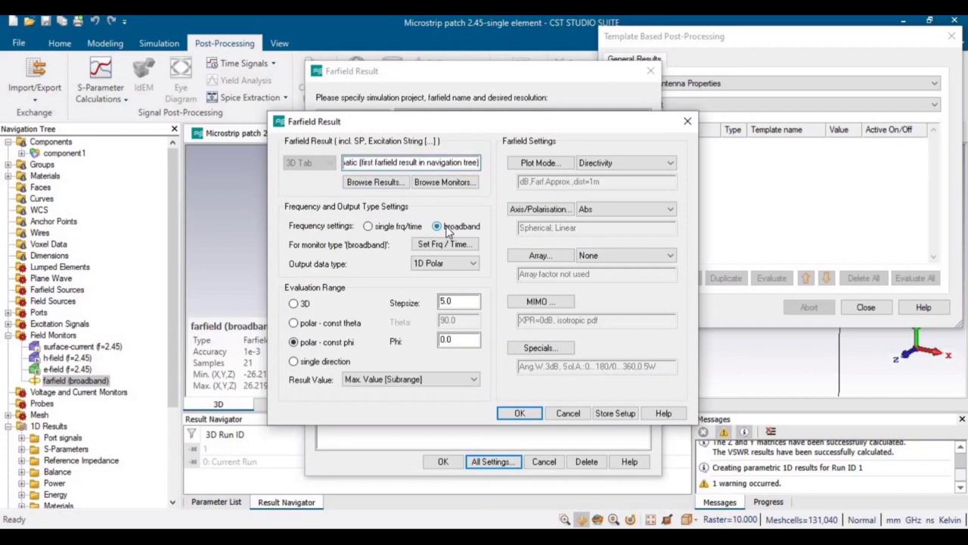
left_click(619, 173)
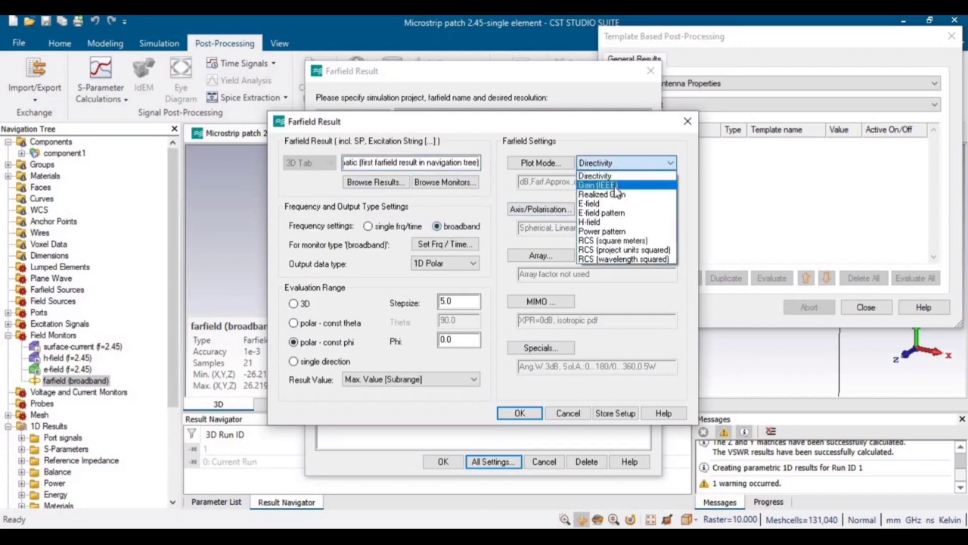
left_click(615, 187)
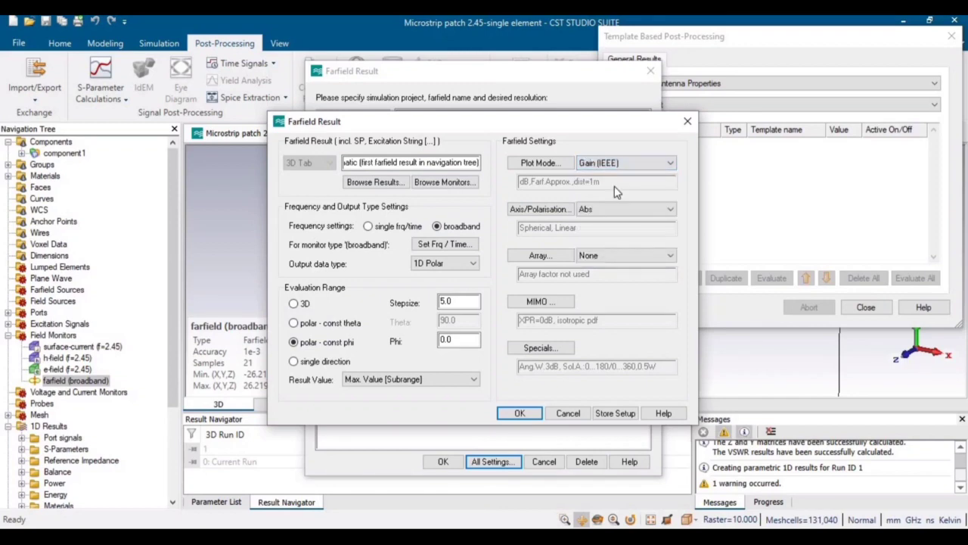
left_click(522, 414)
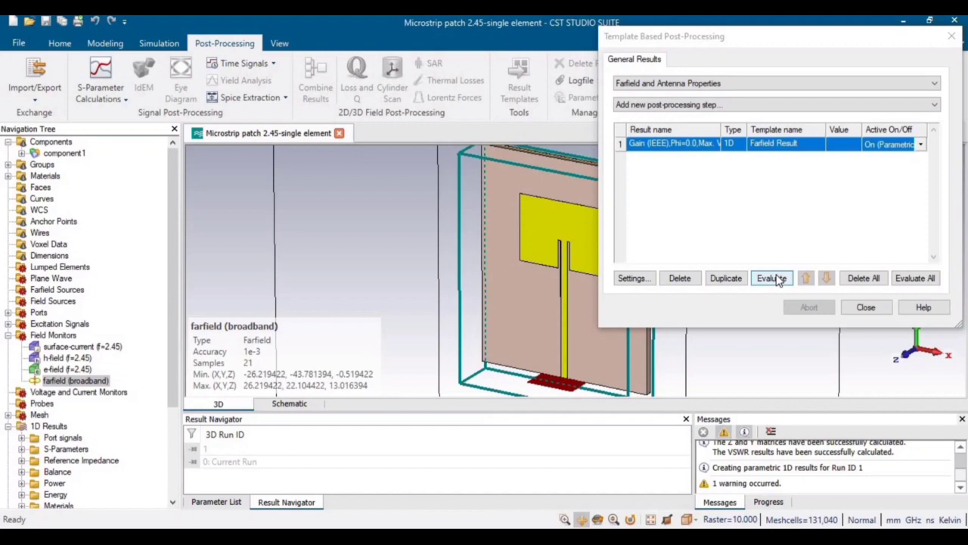
- Evaluate the template post-processing and close the list to show the 1–3 GHz gain curve
left_click(772, 279)
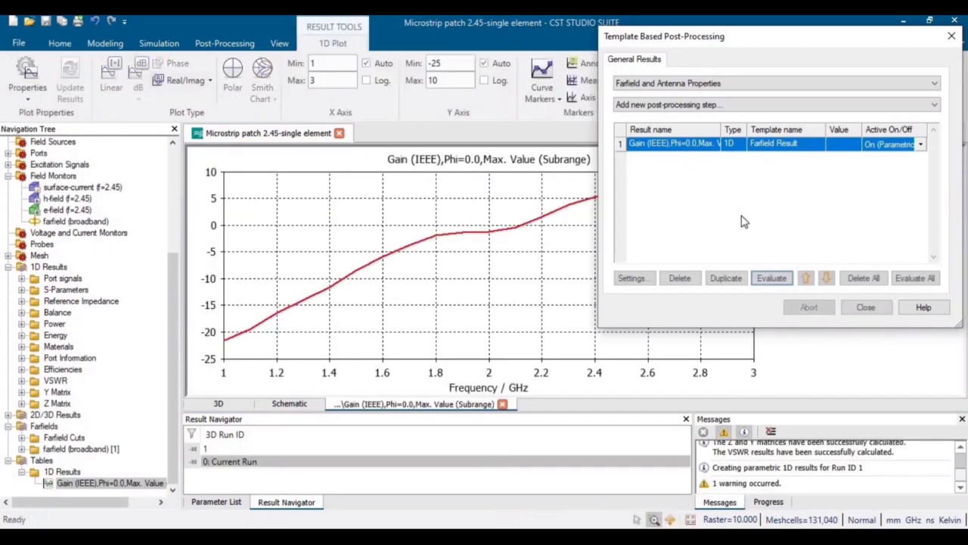
left_click(866, 307)
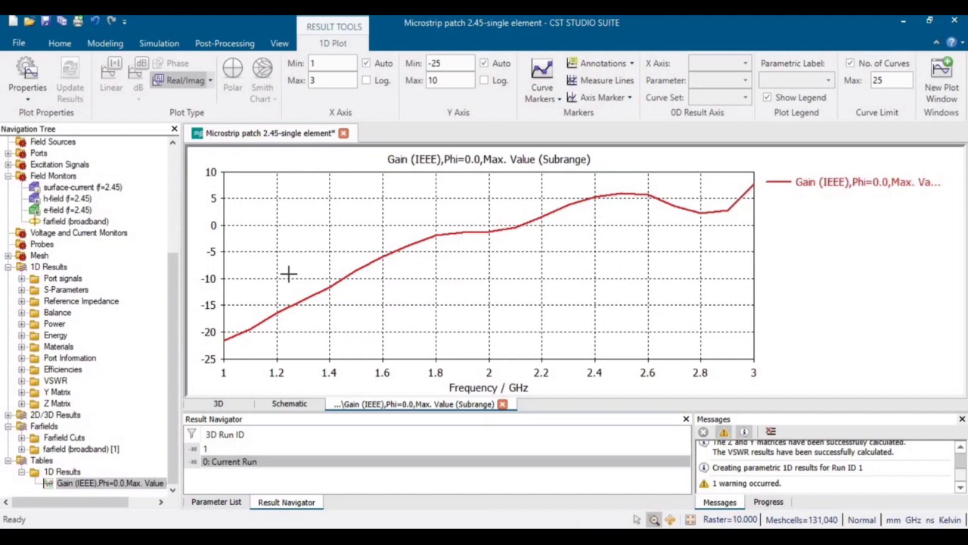
- Place a curve marker on the gain plot and set its position to 2.45 GHz
right_click(602, 241)
left_click(633, 72)
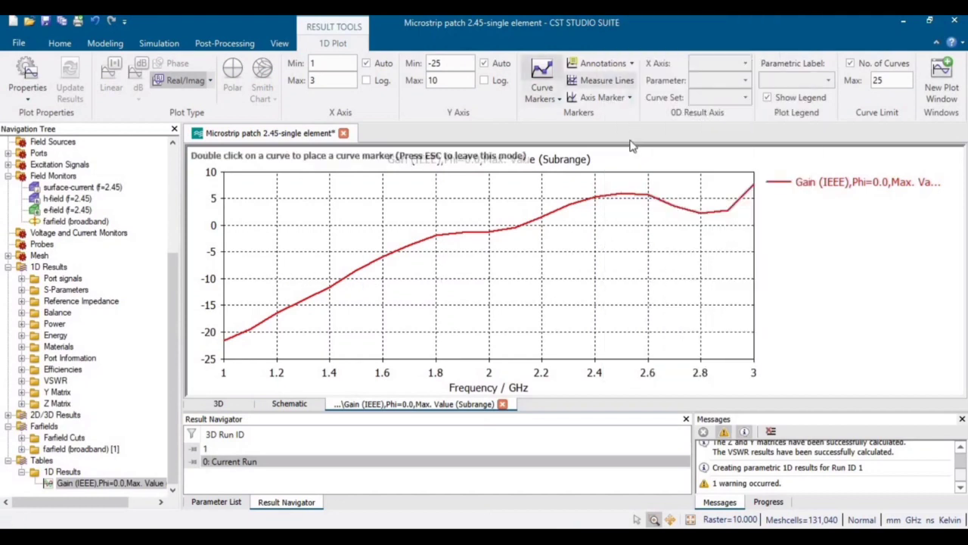
double_click(602, 196)
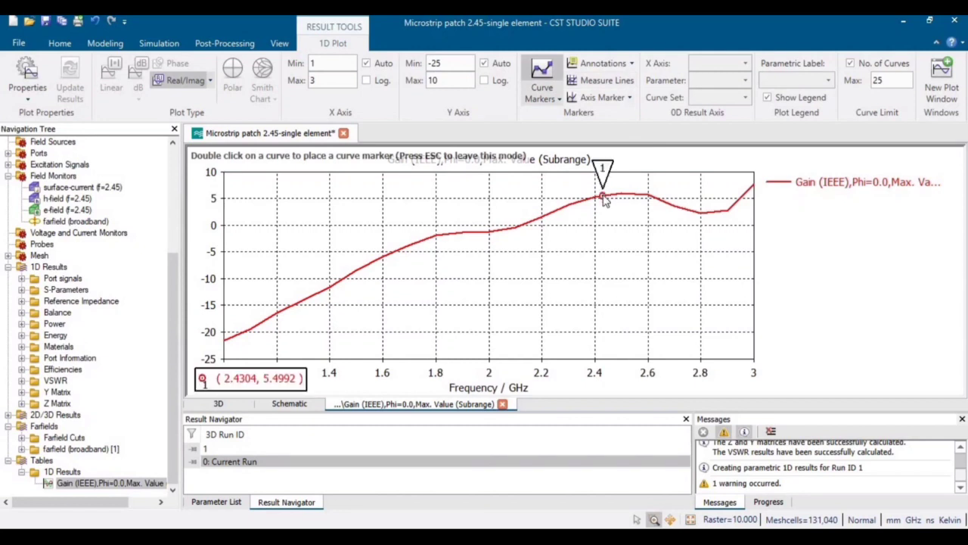
right_click(603, 199)
left_click(614, 206)
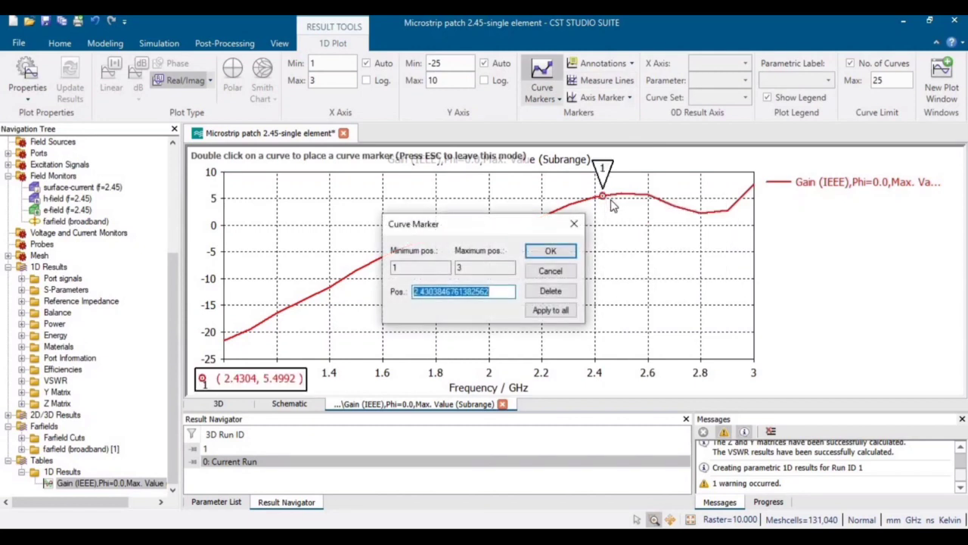
type("2.45")
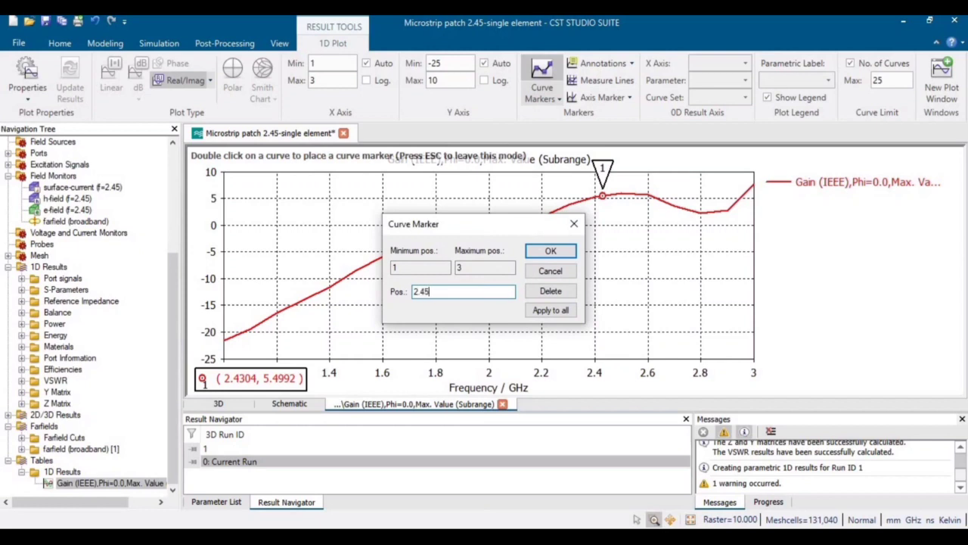
key("Return")
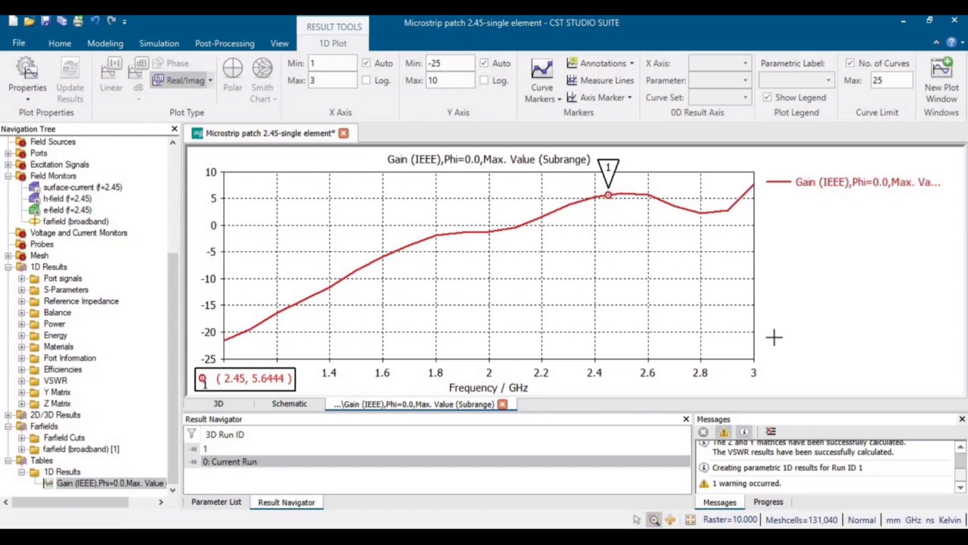
- Add a second Farfield Result step in the template-based post-processing list
left_click(225, 43)
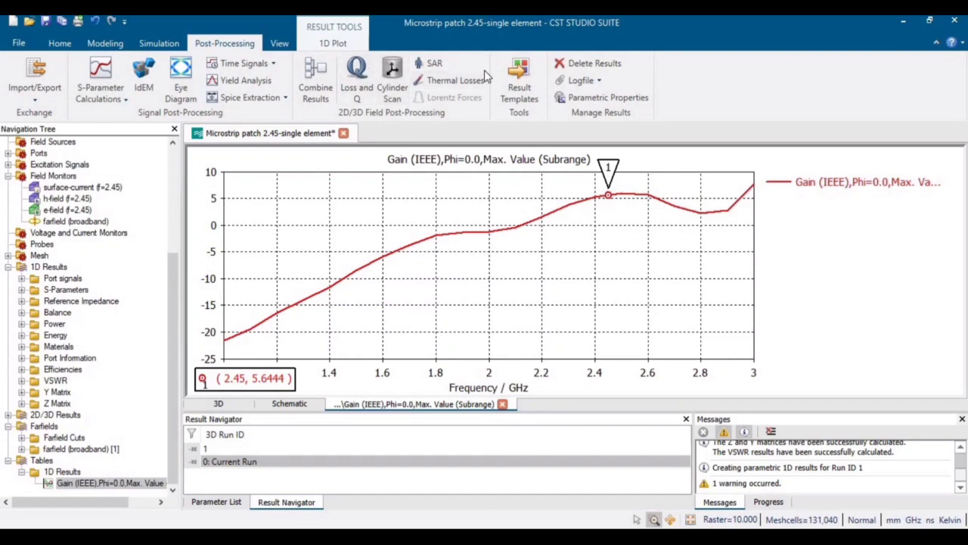
left_click(519, 78)
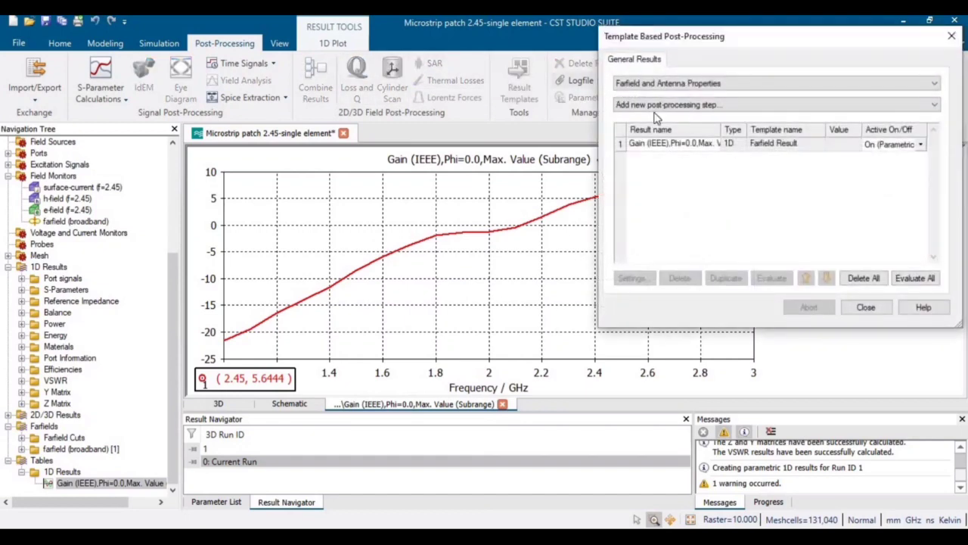
left_click(659, 106)
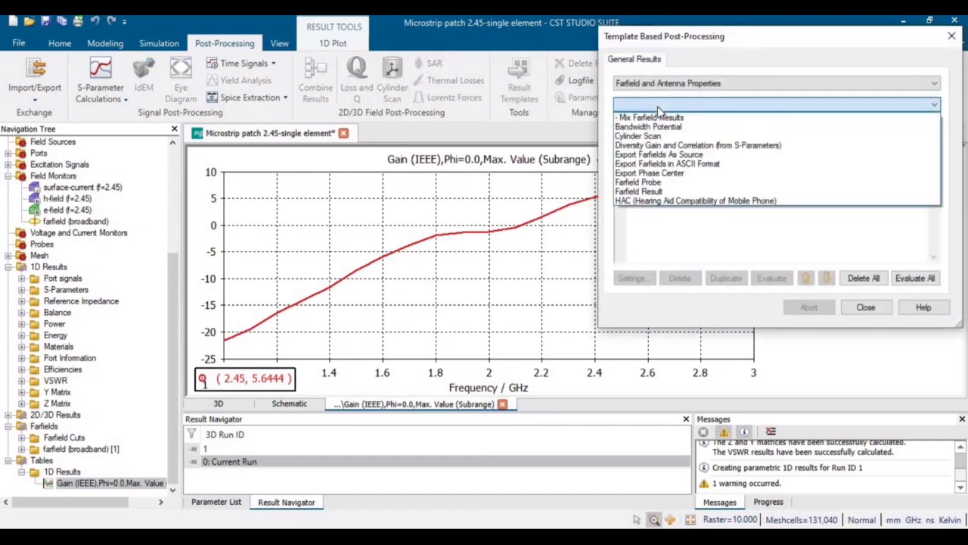
left_click(651, 191)
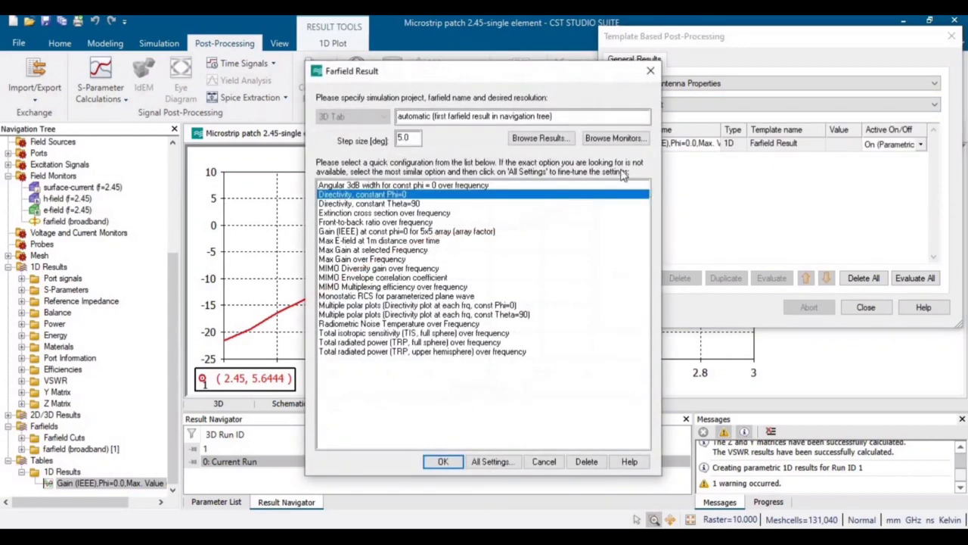
- Configure the new step as broadband with Realized Gain as the plotted quantity
left_click(494, 464)
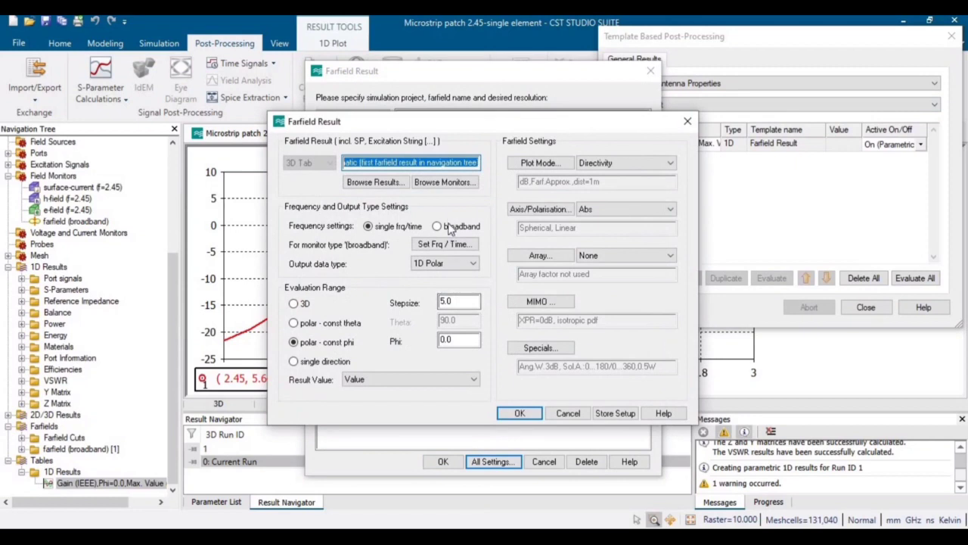
left_click(451, 227)
left_click(618, 165)
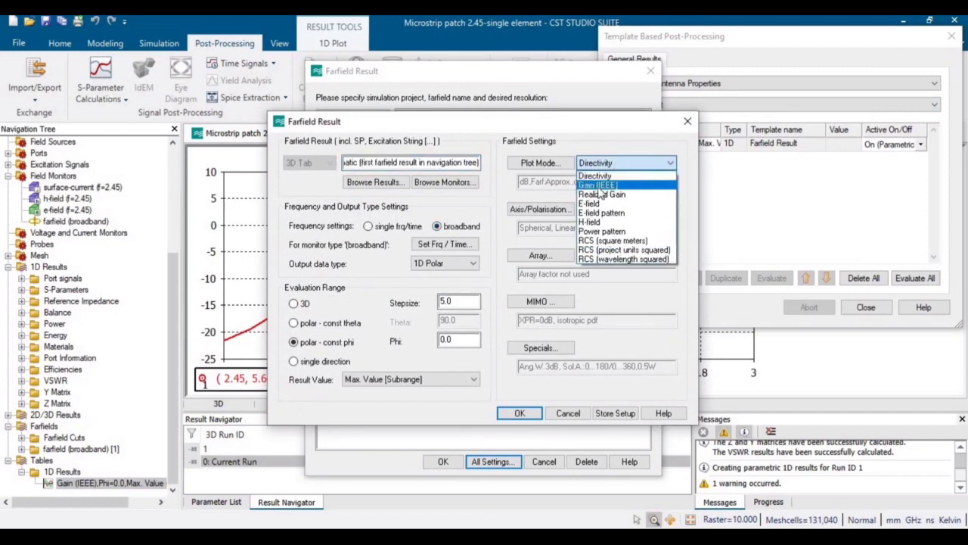
left_click(611, 194)
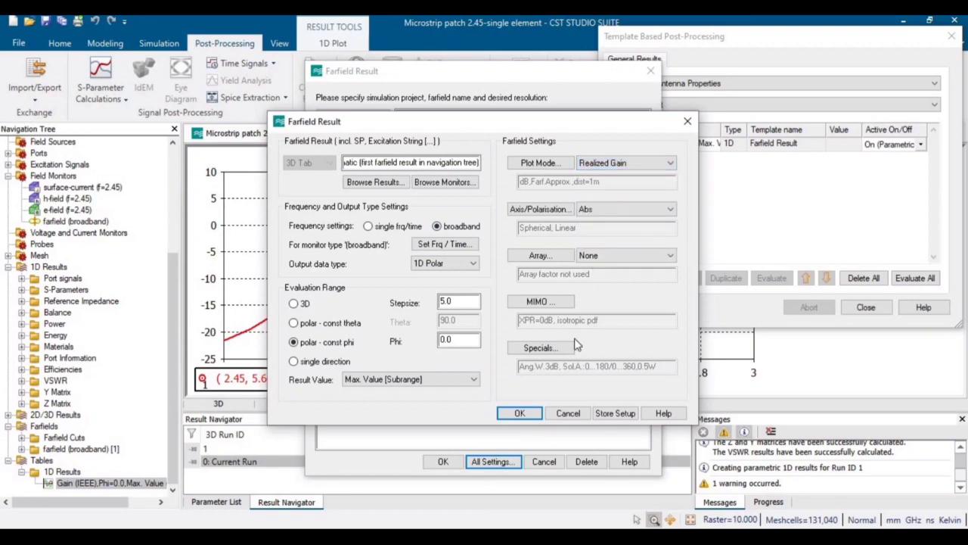
- Close the farfield settings and post-processing list, leaving the Gain (IEEE) plot with its marker
left_click(569, 414)
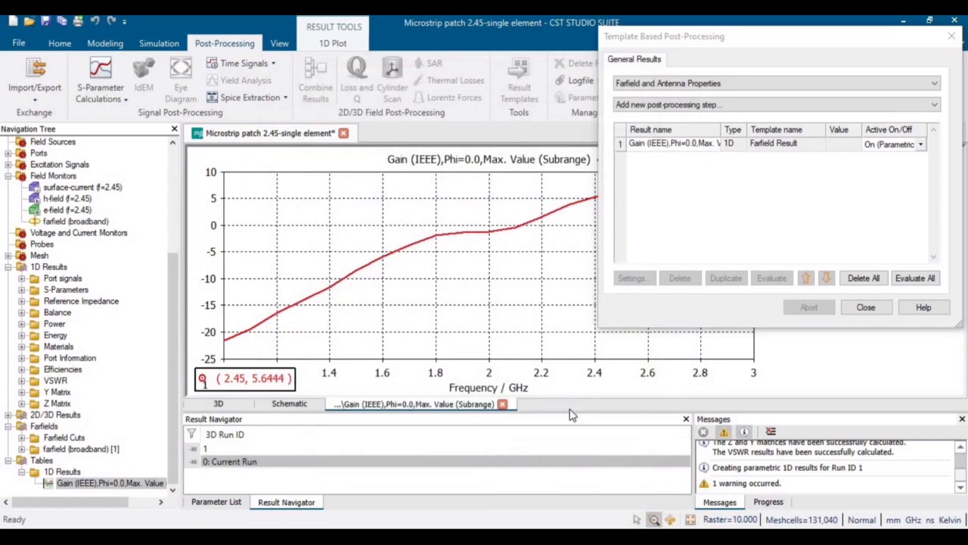
left_click(865, 307)
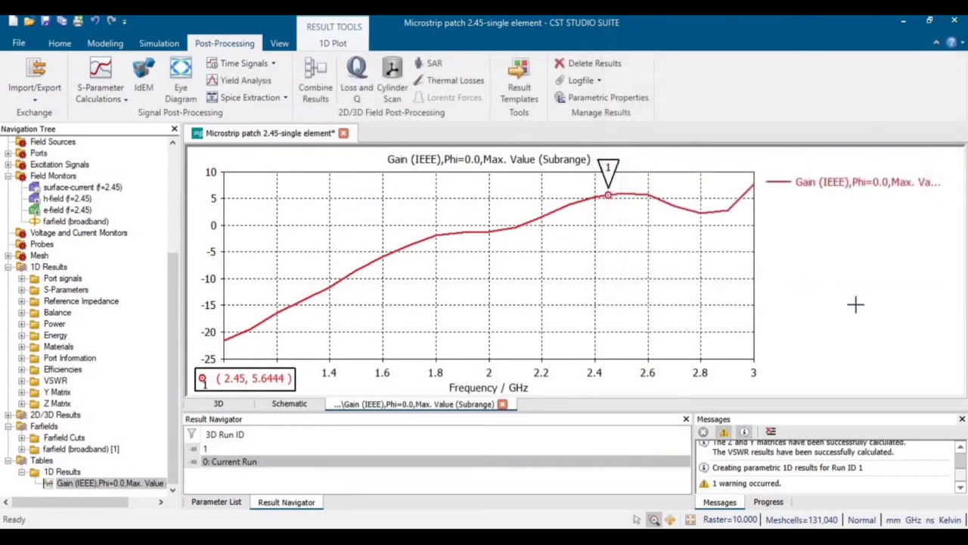